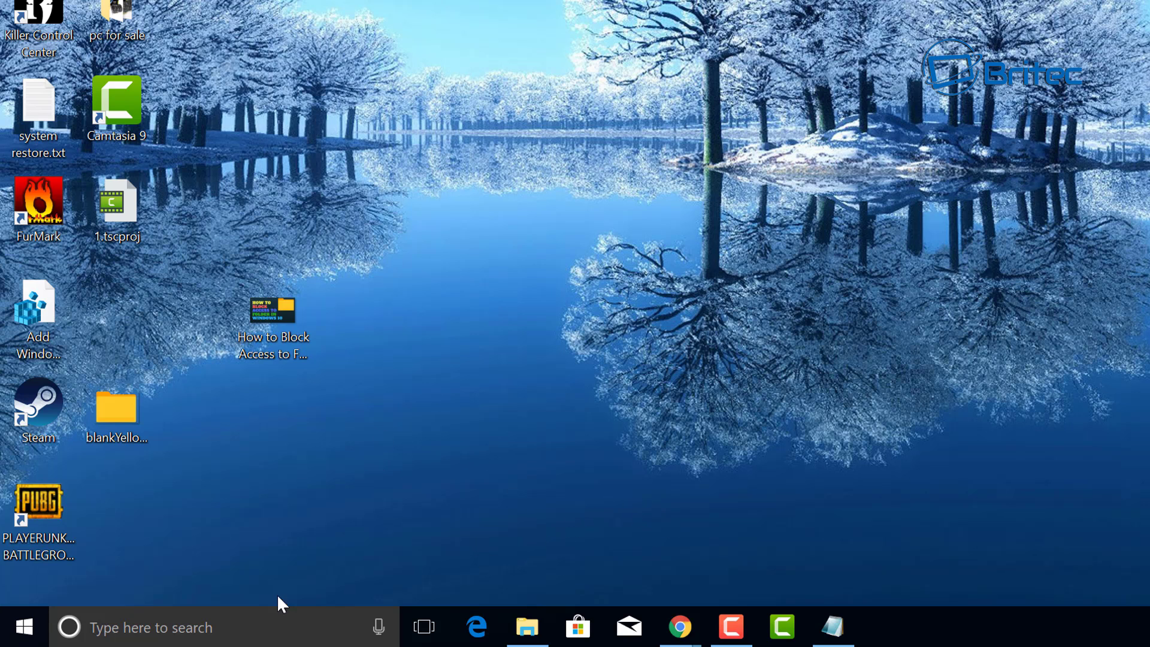
Step: Search for 'control' from the taskbar and open Control Panel
click(185, 627)
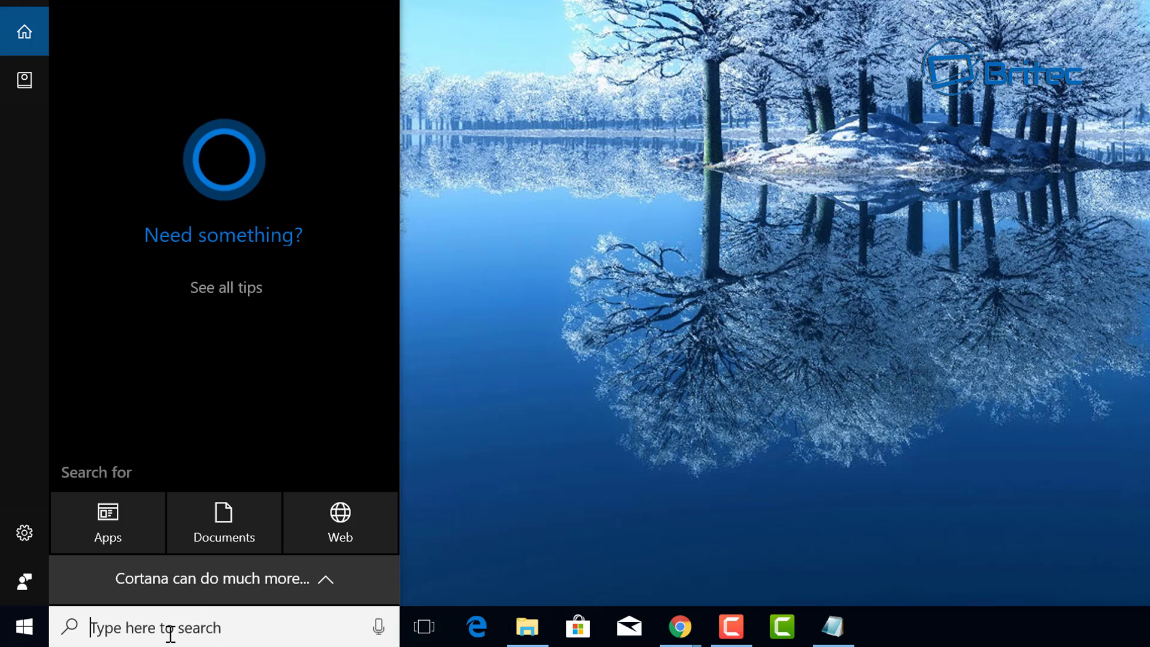
text(control)
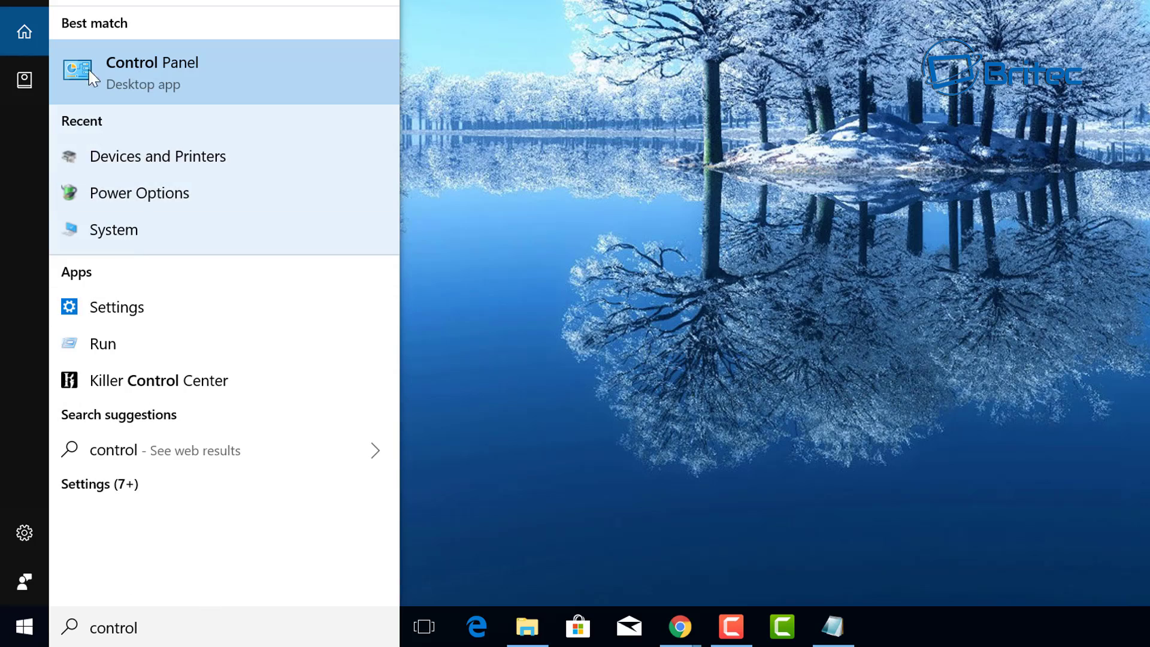
click(146, 84)
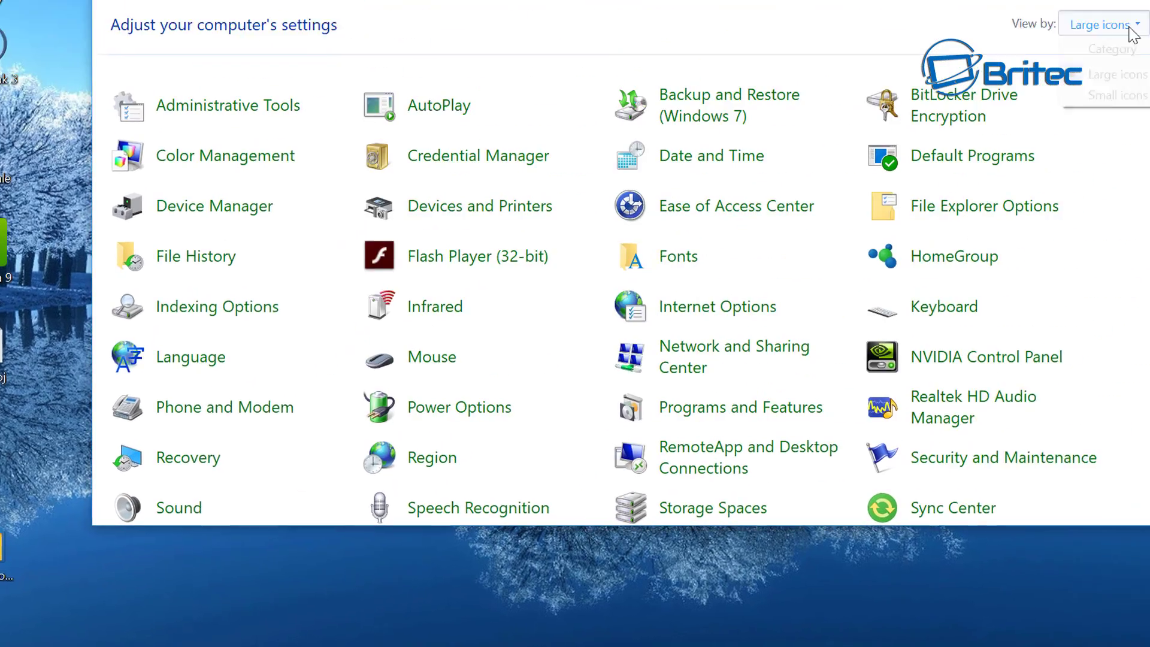
Step: Set Control Panel's View by to Large icons to list all Control Panel items
click(1015, 110)
click(999, 137)
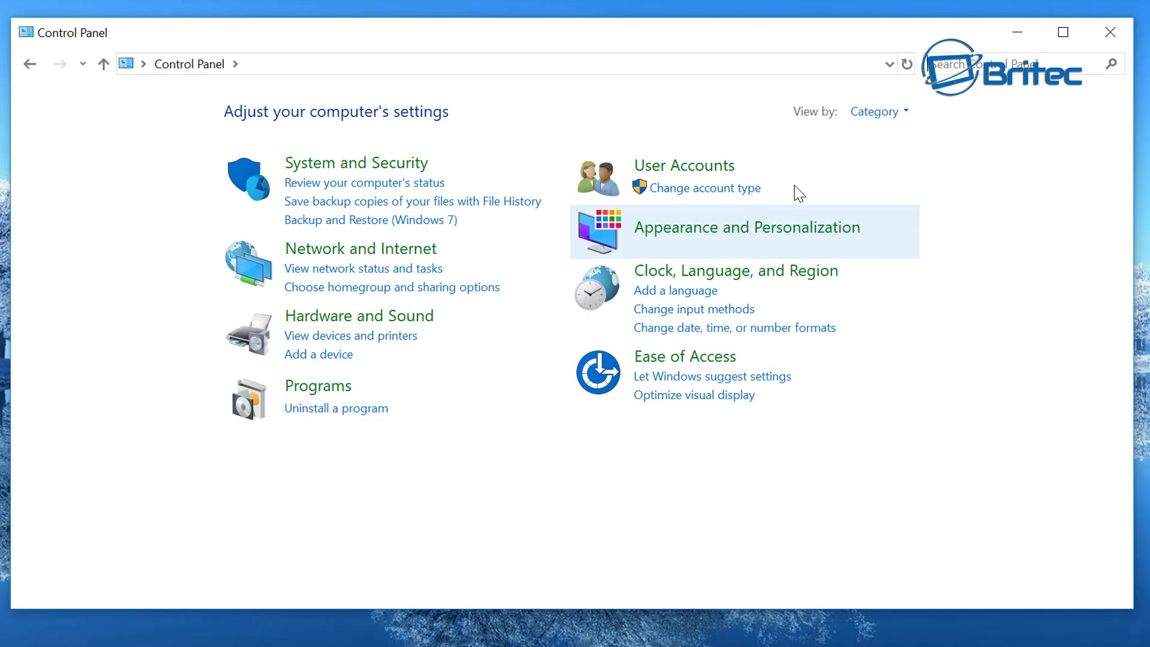
click(903, 122)
click(903, 162)
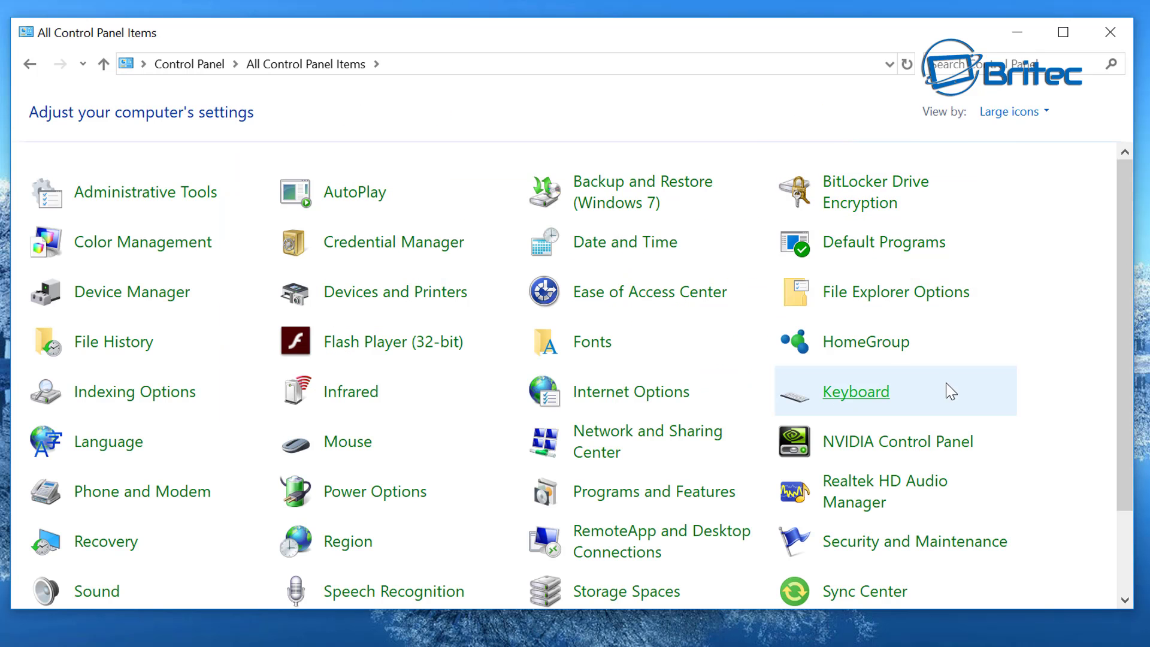
scroll(899, 458, down, 2)
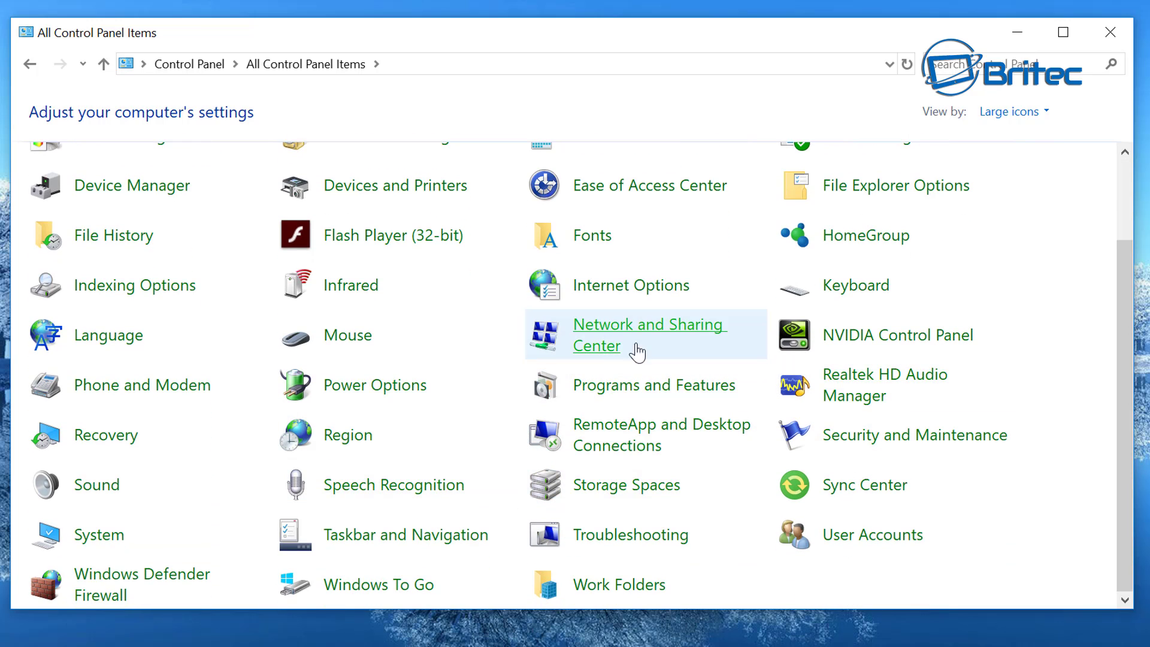
scroll(405, 432, up, 1)
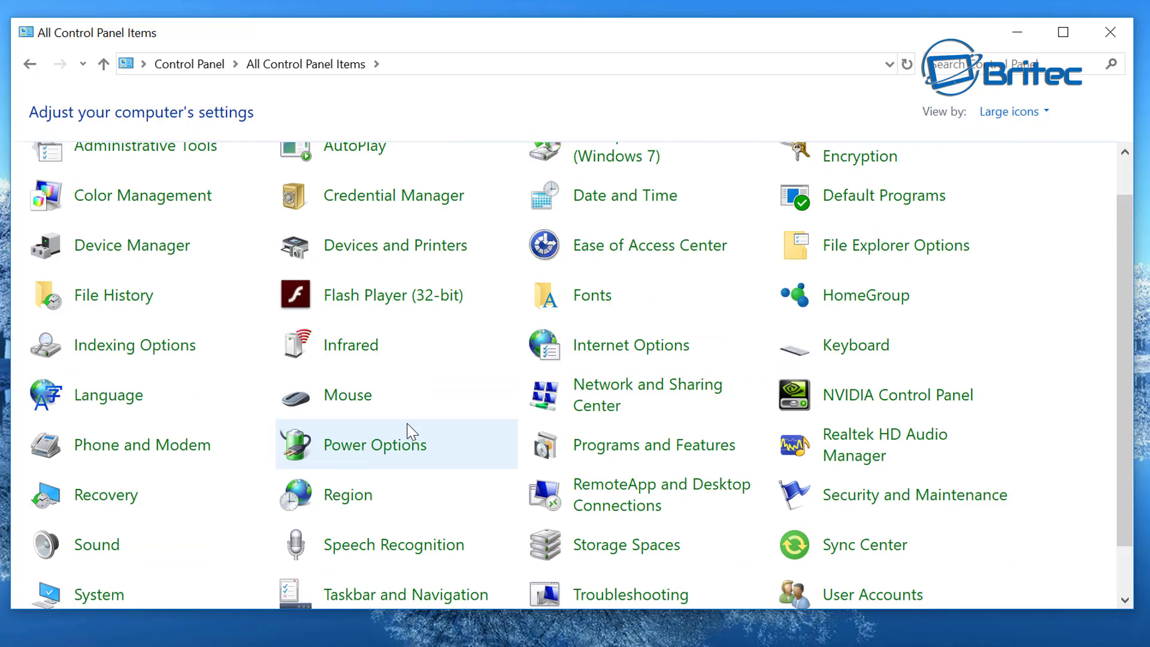
Step: In Devices and Printers, set the PC's device installation settings to No and save
click(386, 257)
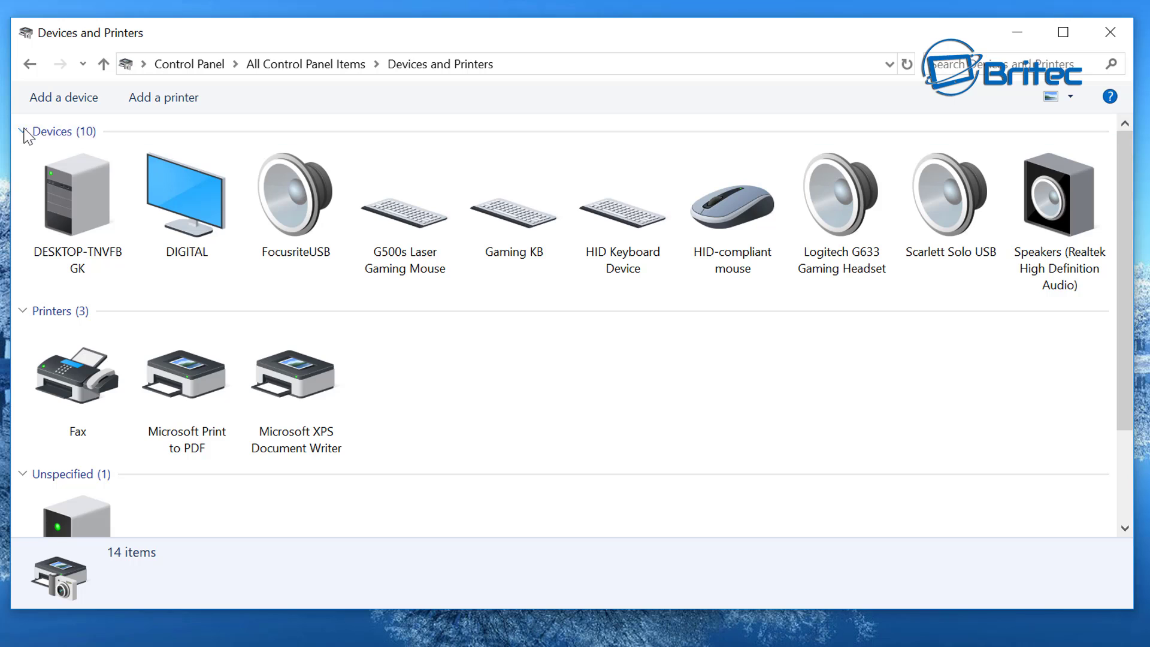
click(66, 222)
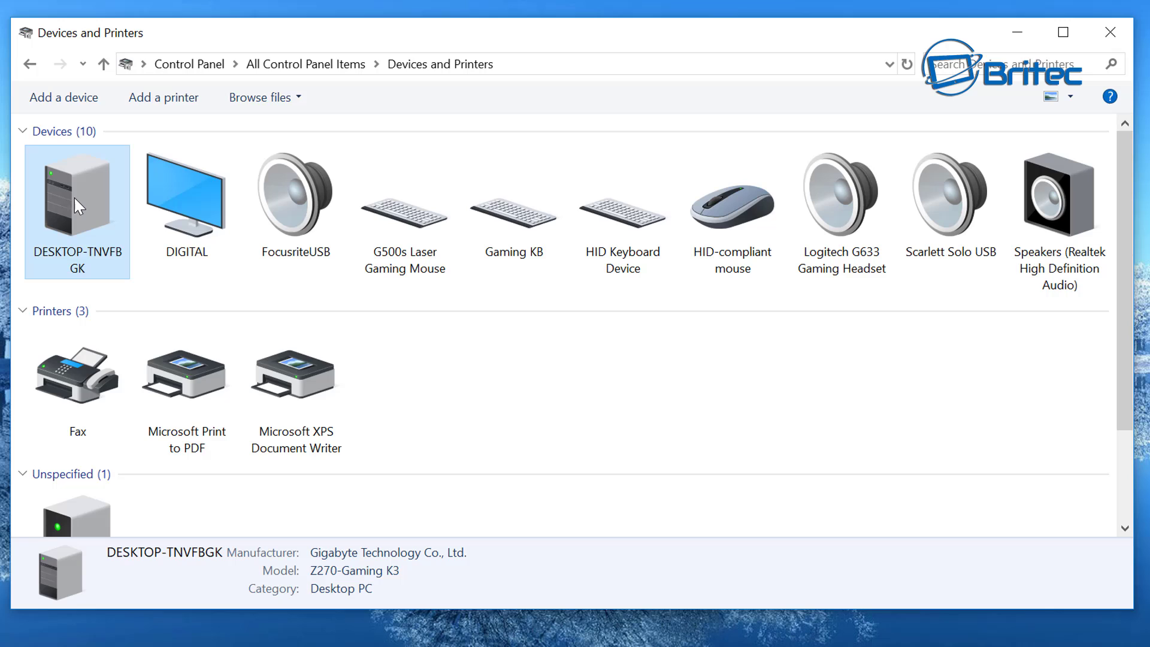
right_click(74, 197)
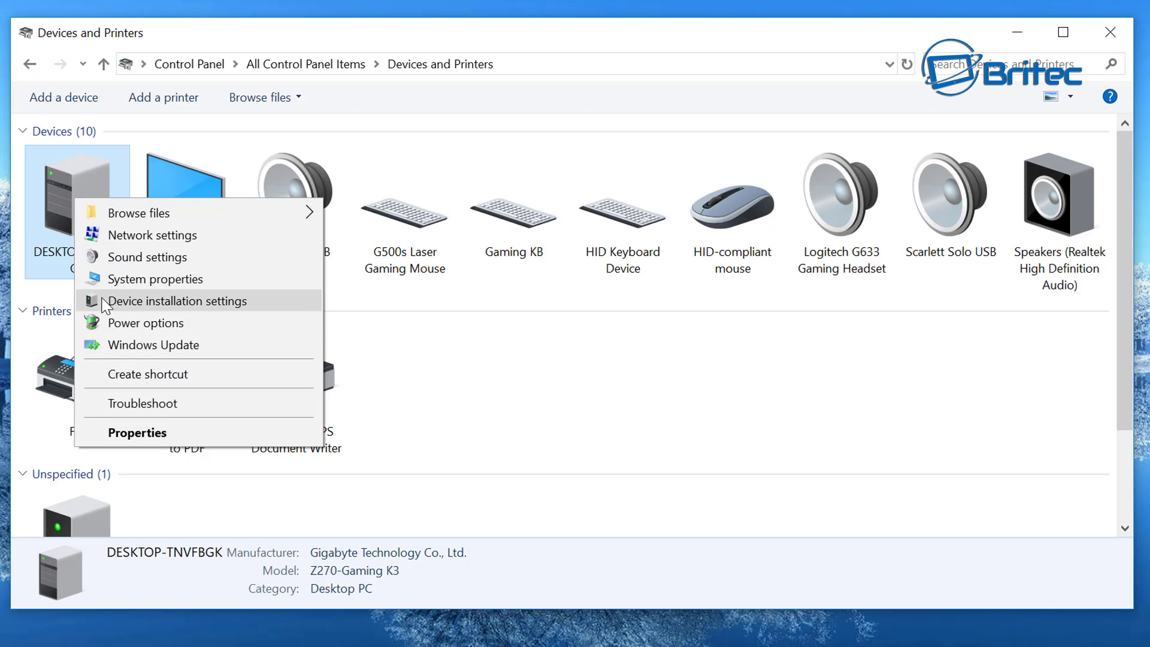
click(201, 300)
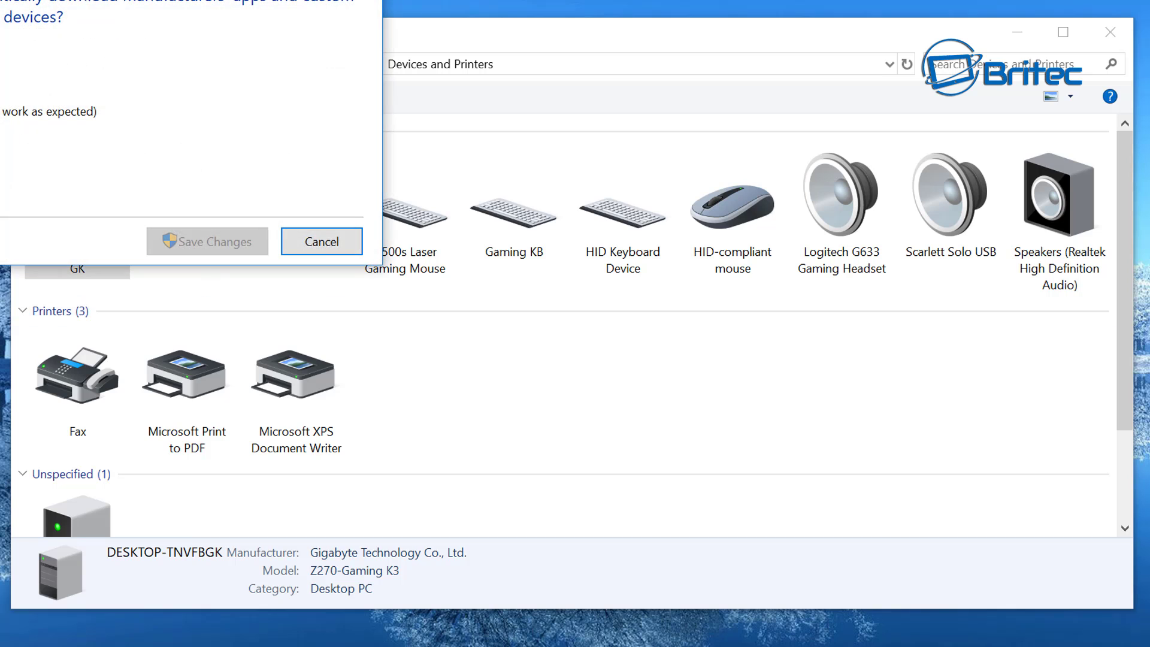
drag(120, 6, 491, 169)
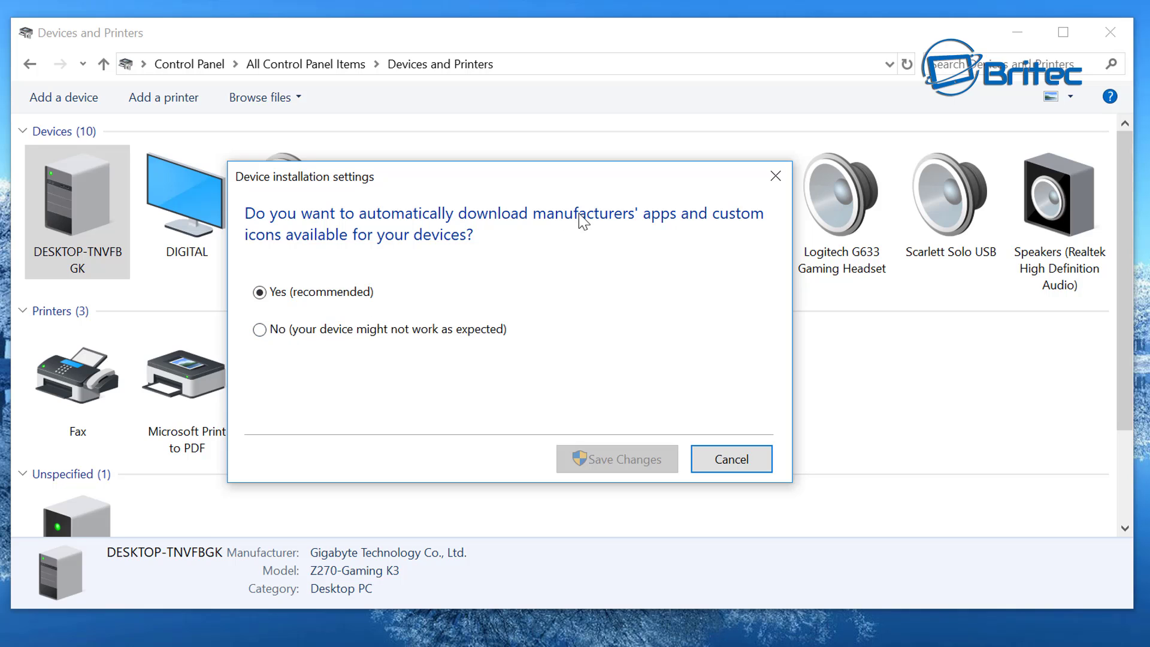
click(260, 331)
click(589, 459)
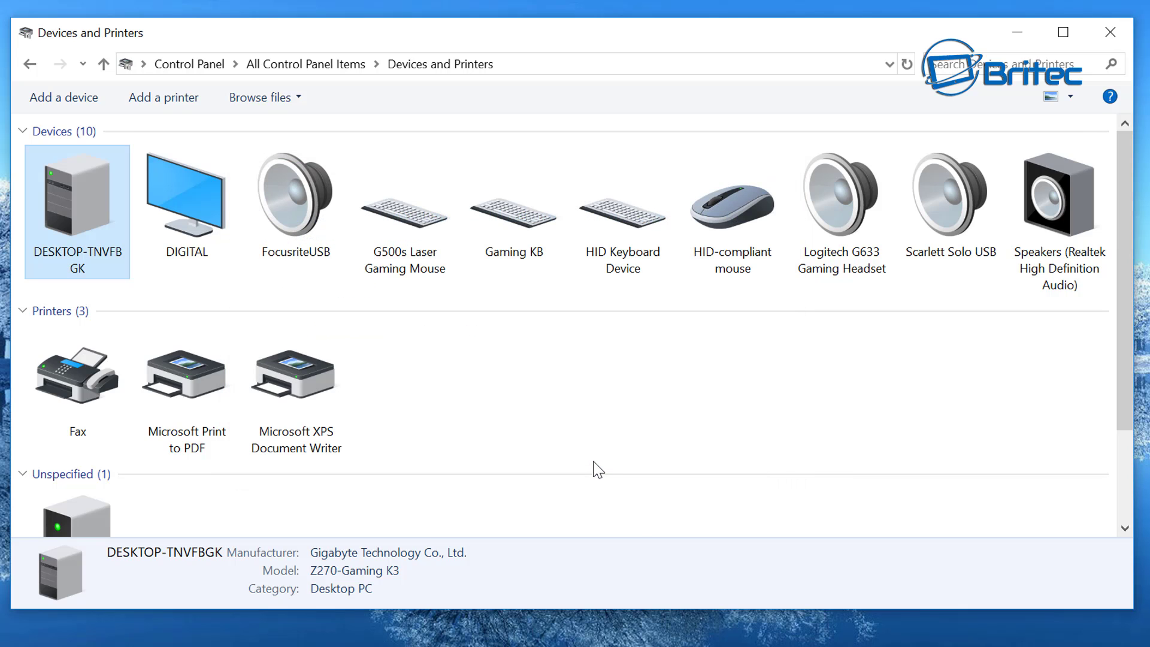
Step: Reopen the PC's device installation settings to confirm No is selected, then close the dialog
right_click(103, 214)
click(219, 316)
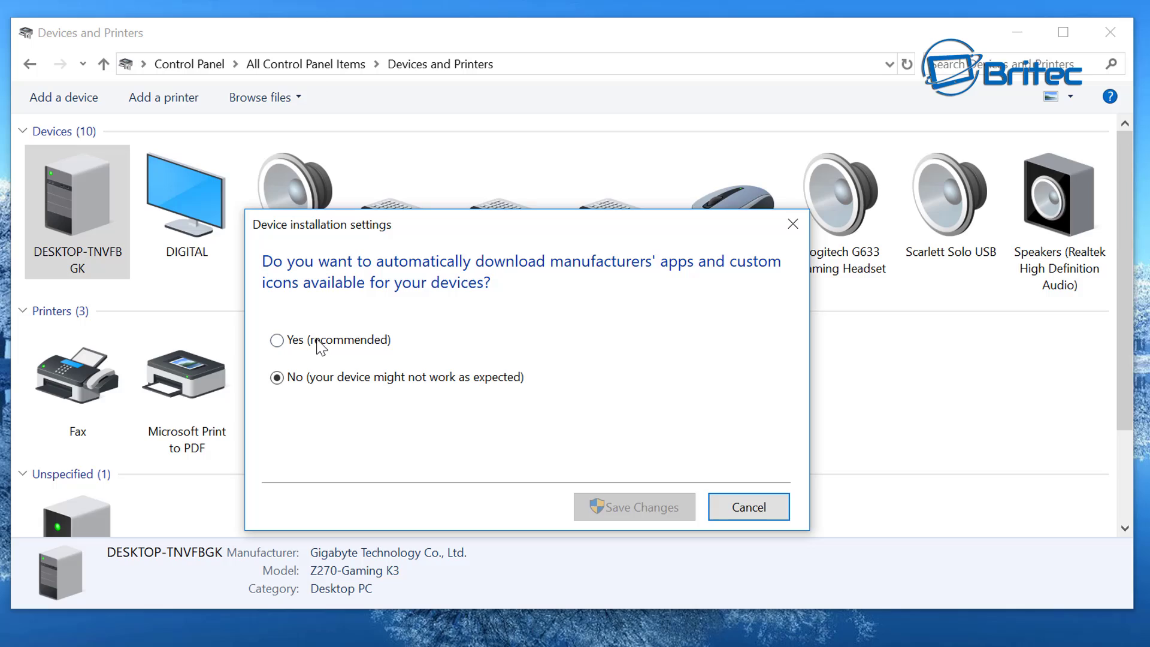
click(318, 340)
click(660, 509)
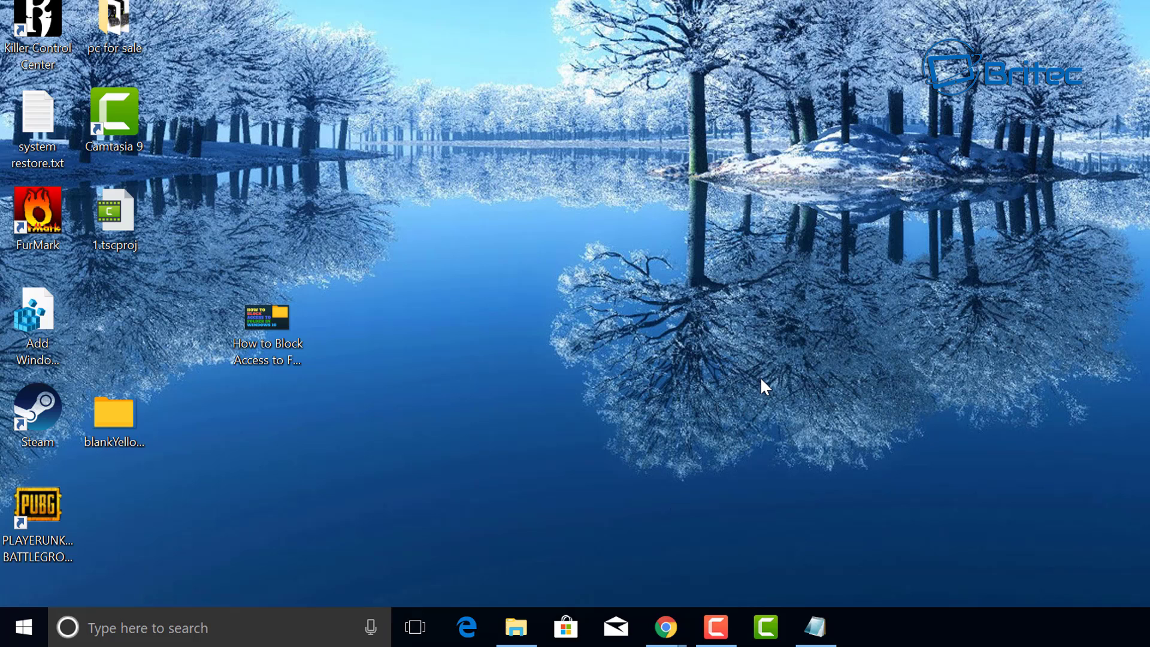
Step: Open Local Group Policy Editor via a gpedit search, enlarge its window and widen the tree pane
click(219, 629)
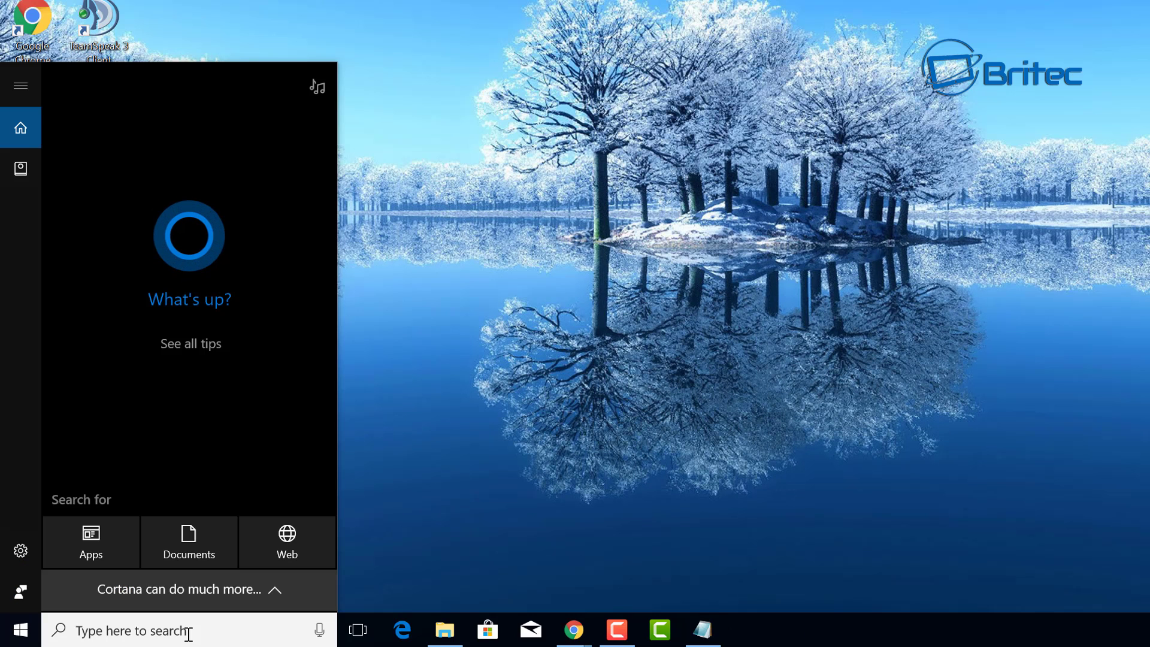
text(gpedit)
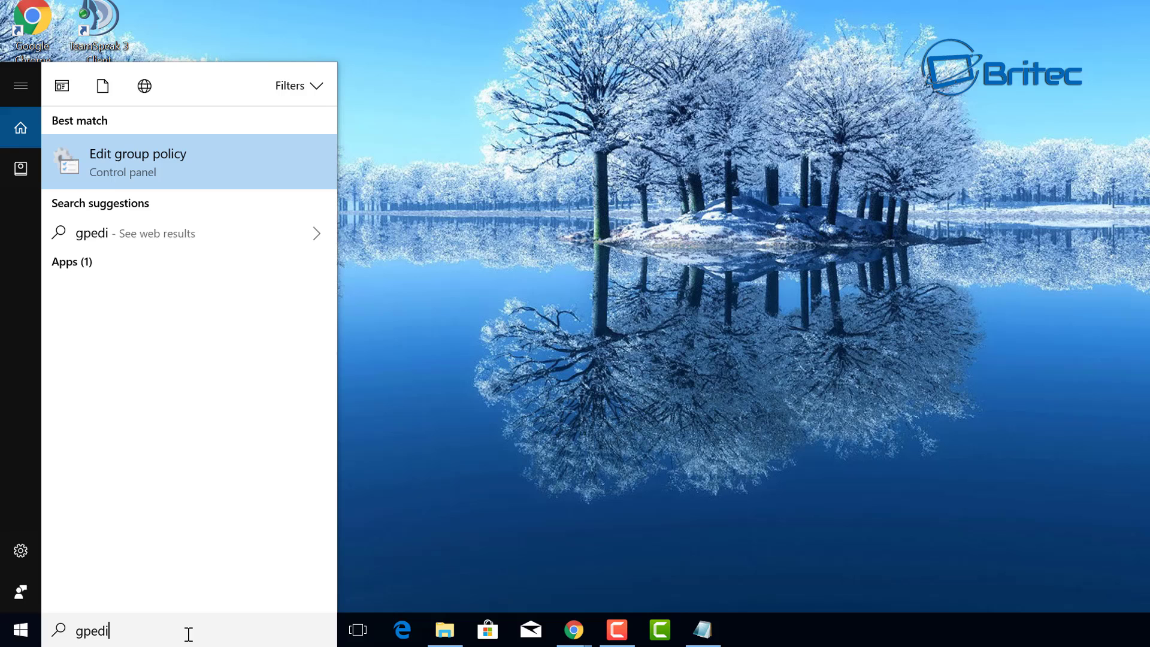
click(130, 172)
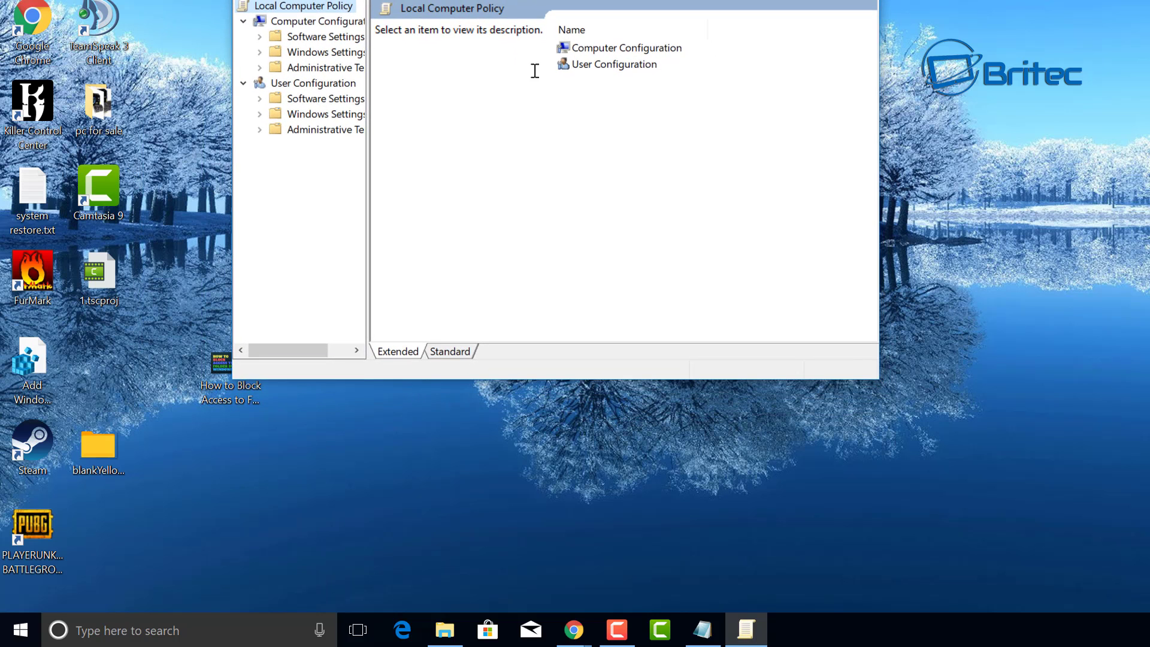
drag(879, 379, 1149, 551)
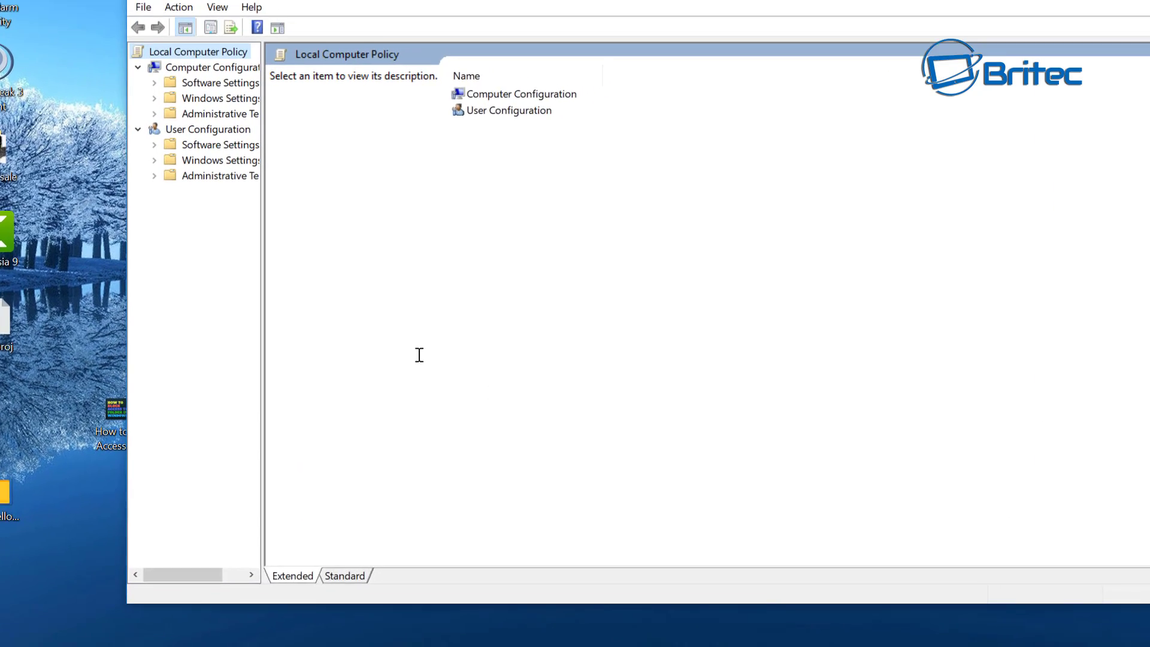
drag(181, 333, 312, 340)
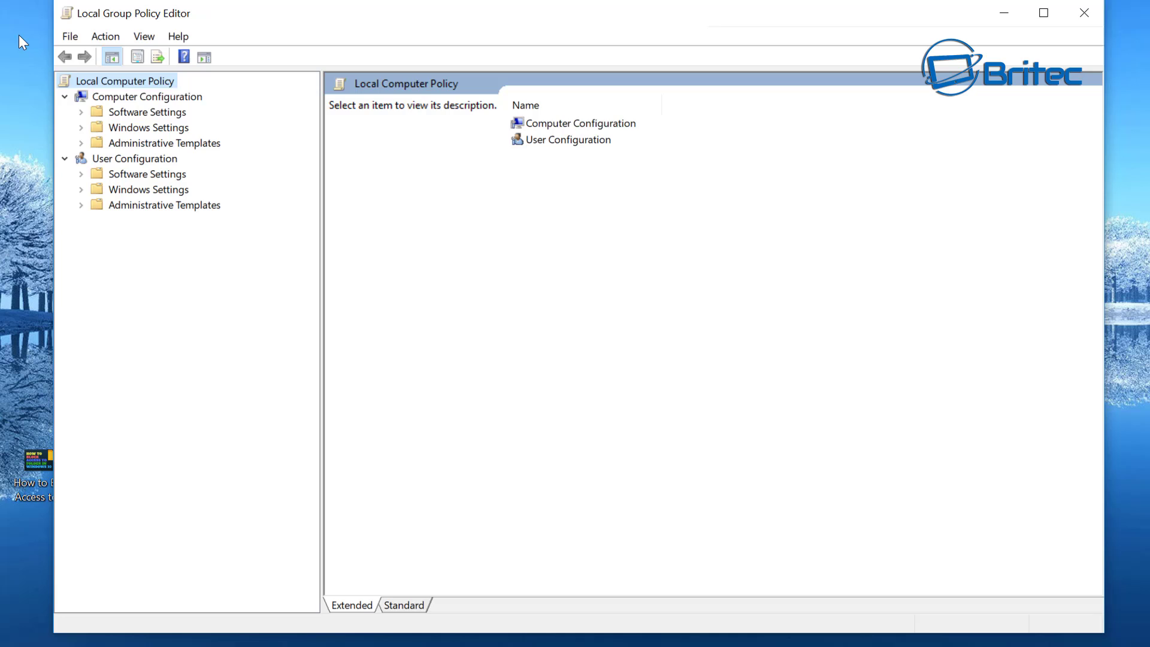
Step: Navigate to Computer Configuration > Administrative Templates > System > Device Installation > Device Installation Restrictions
click(153, 99)
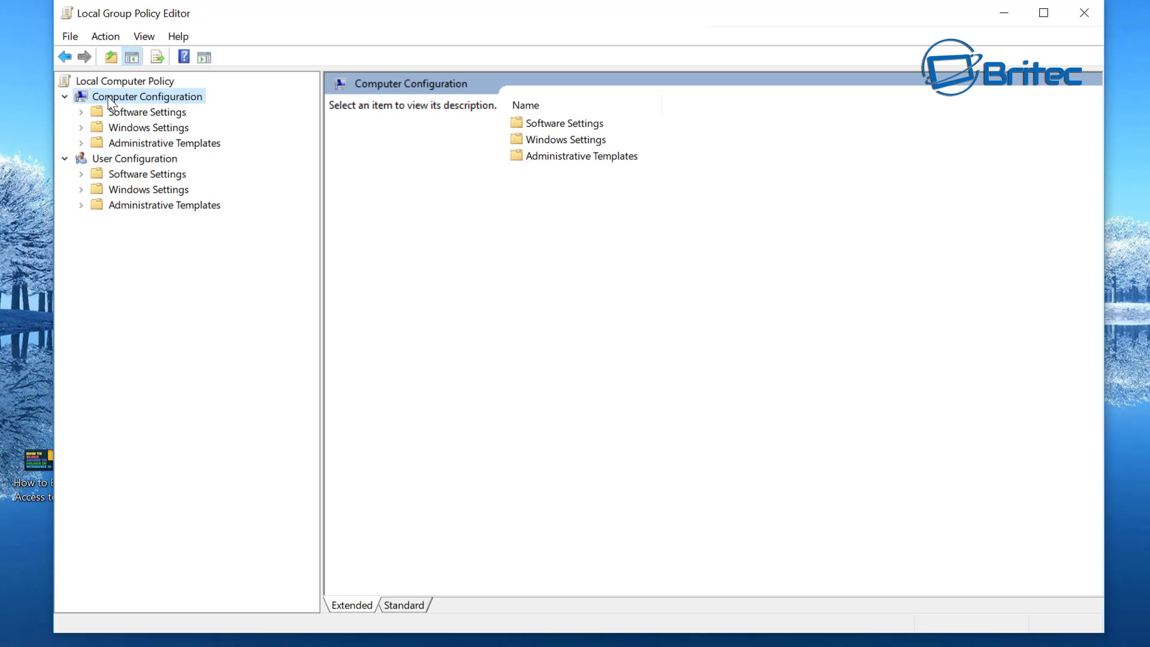
click(141, 145)
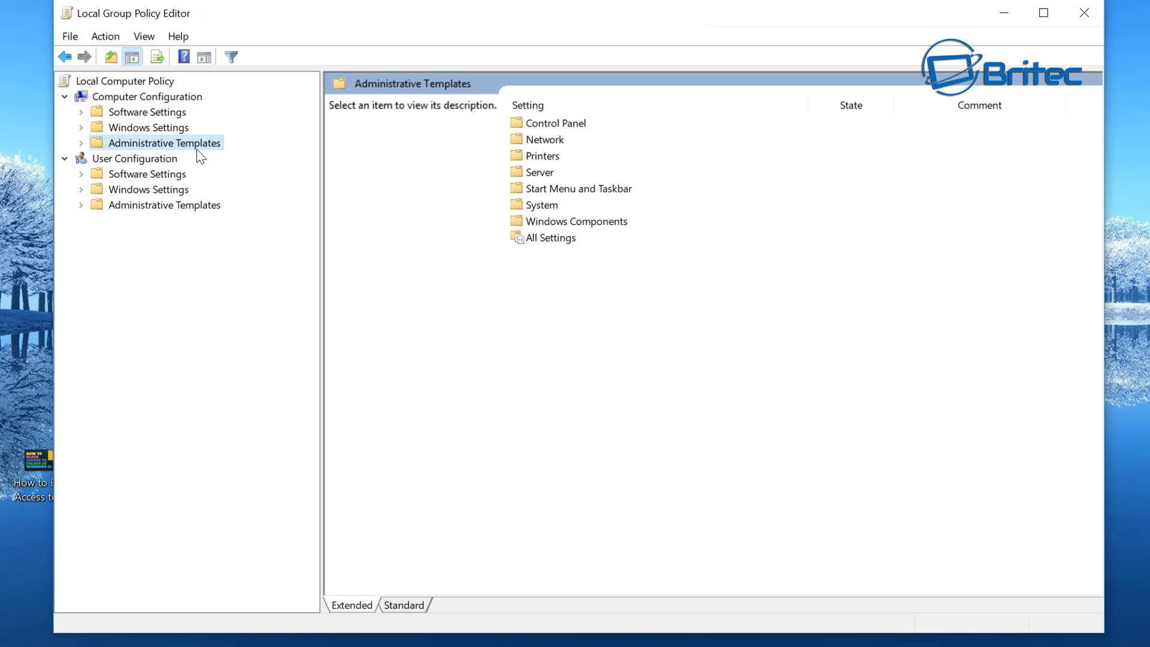
click(81, 143)
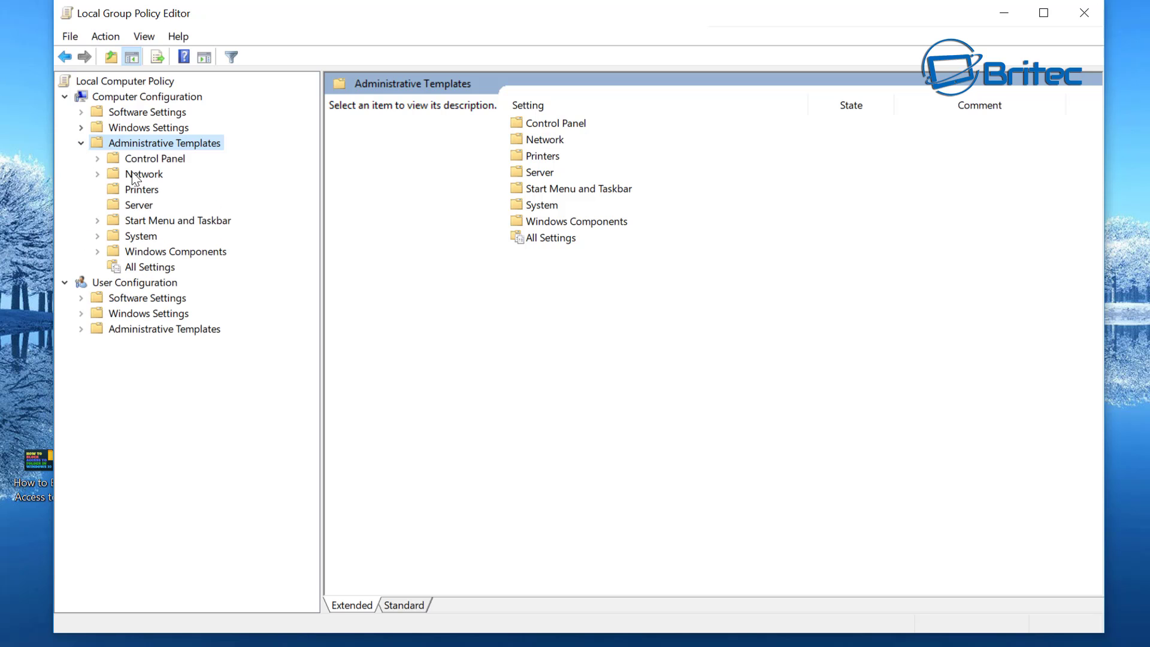
click(137, 238)
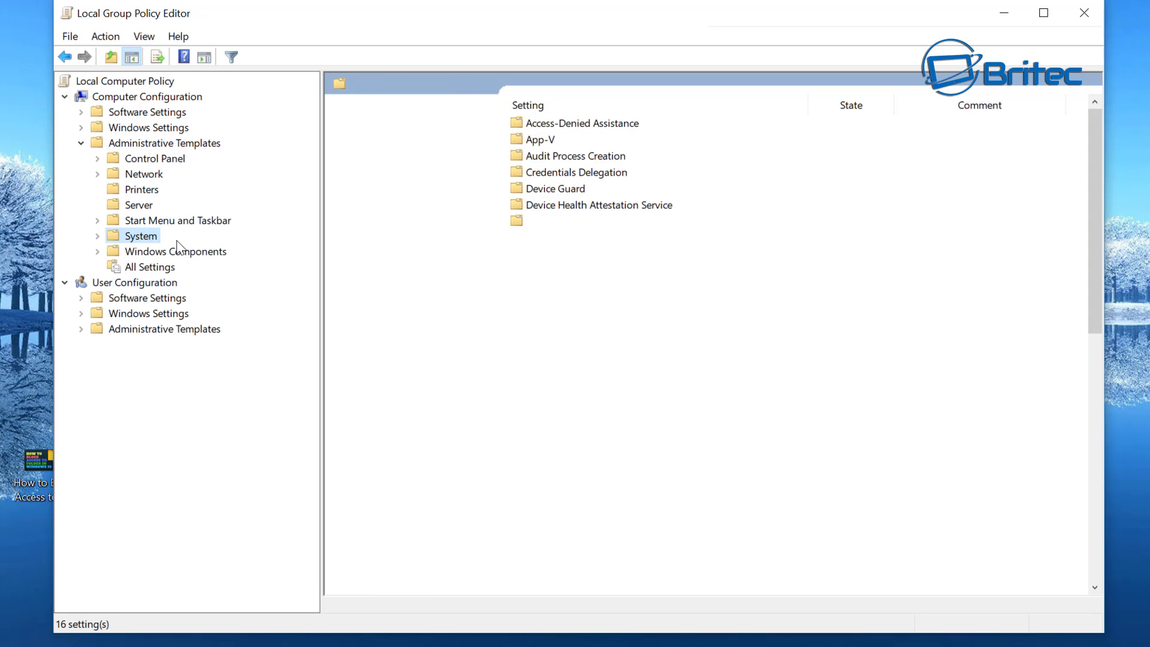
click(97, 236)
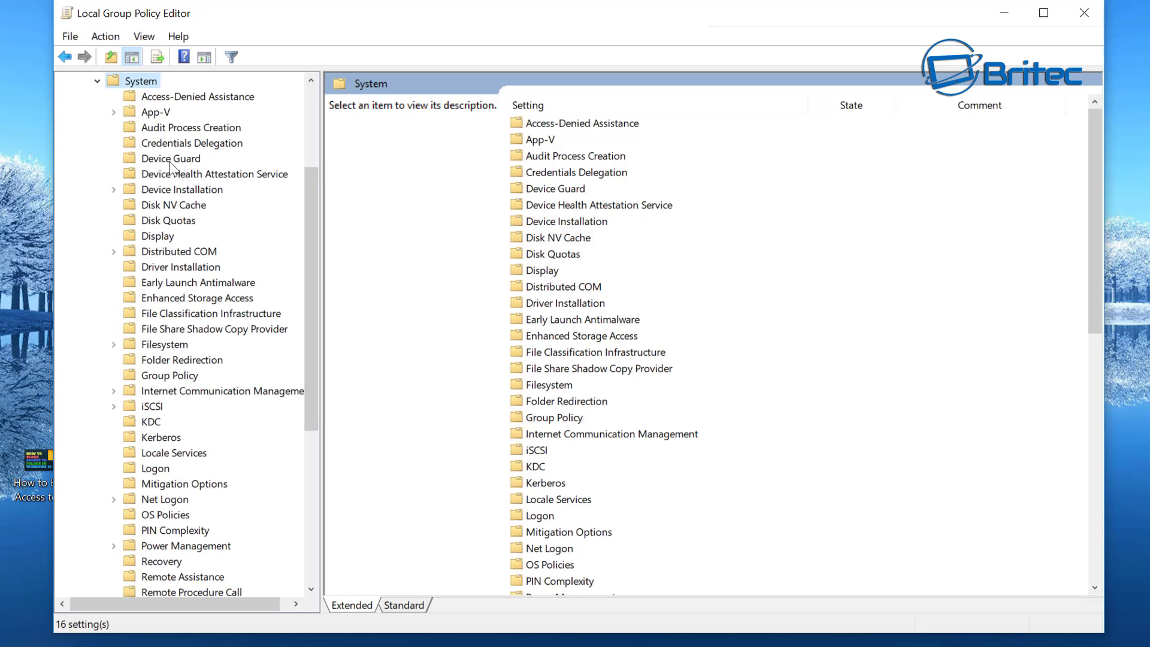
click(180, 266)
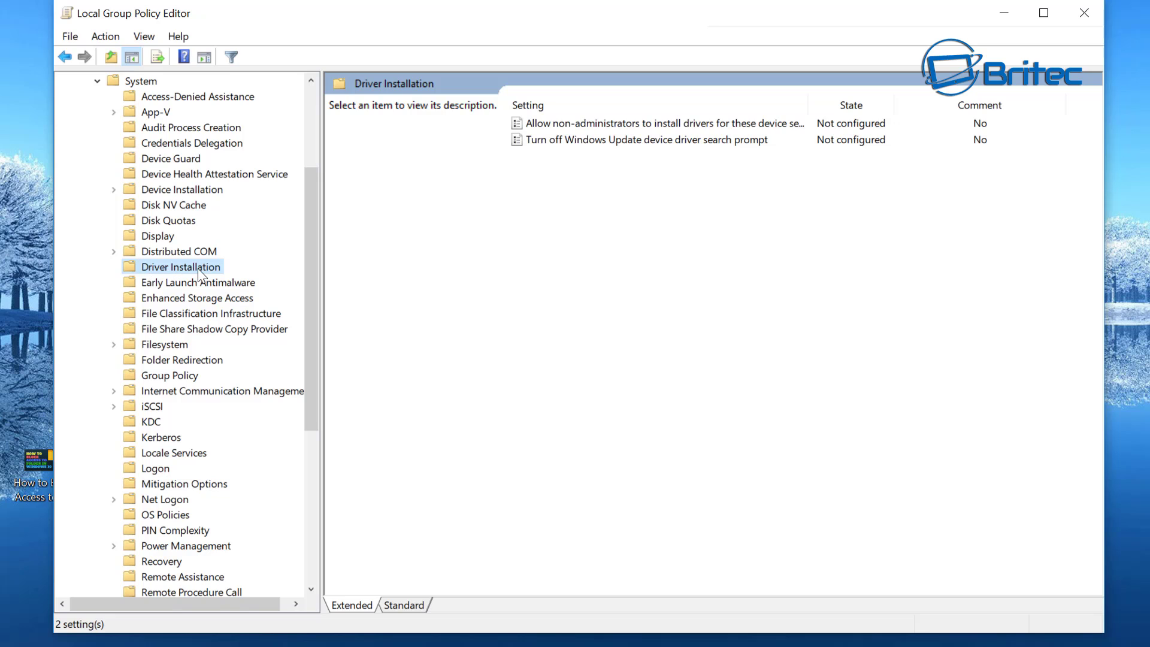
click(148, 192)
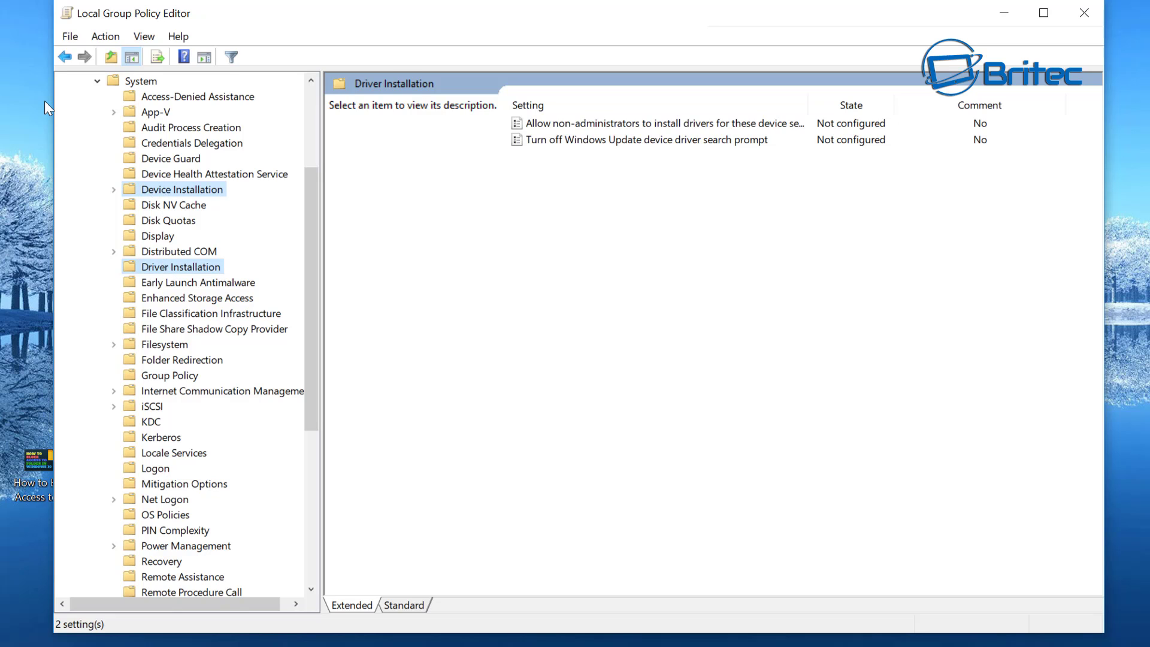
click(113, 191)
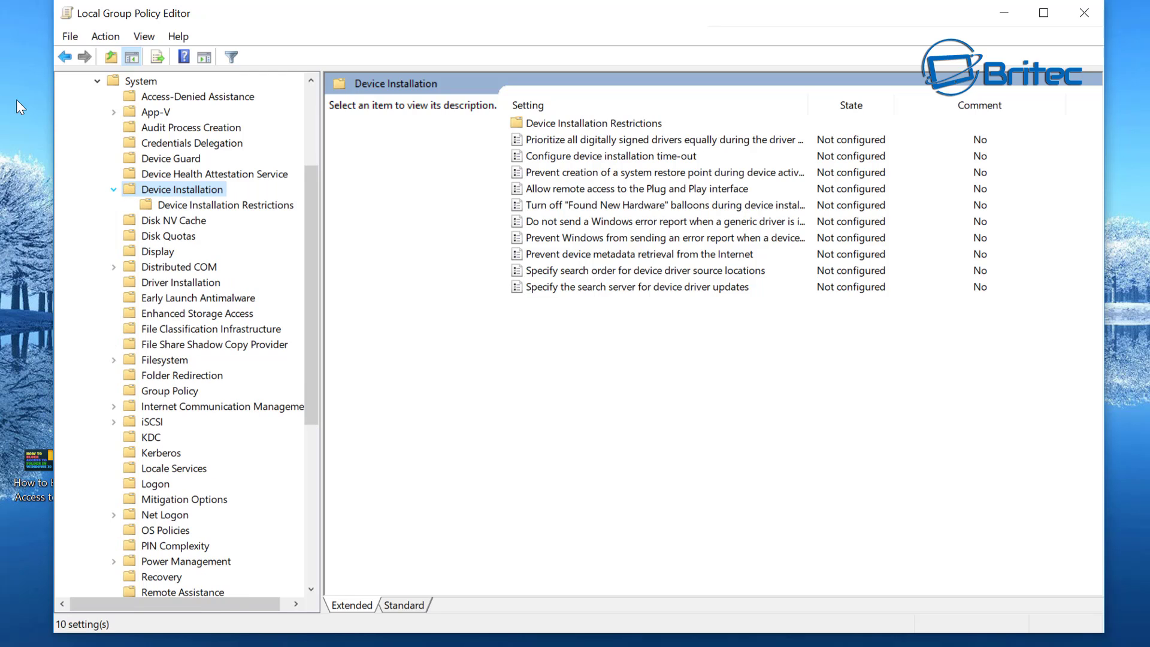
click(219, 208)
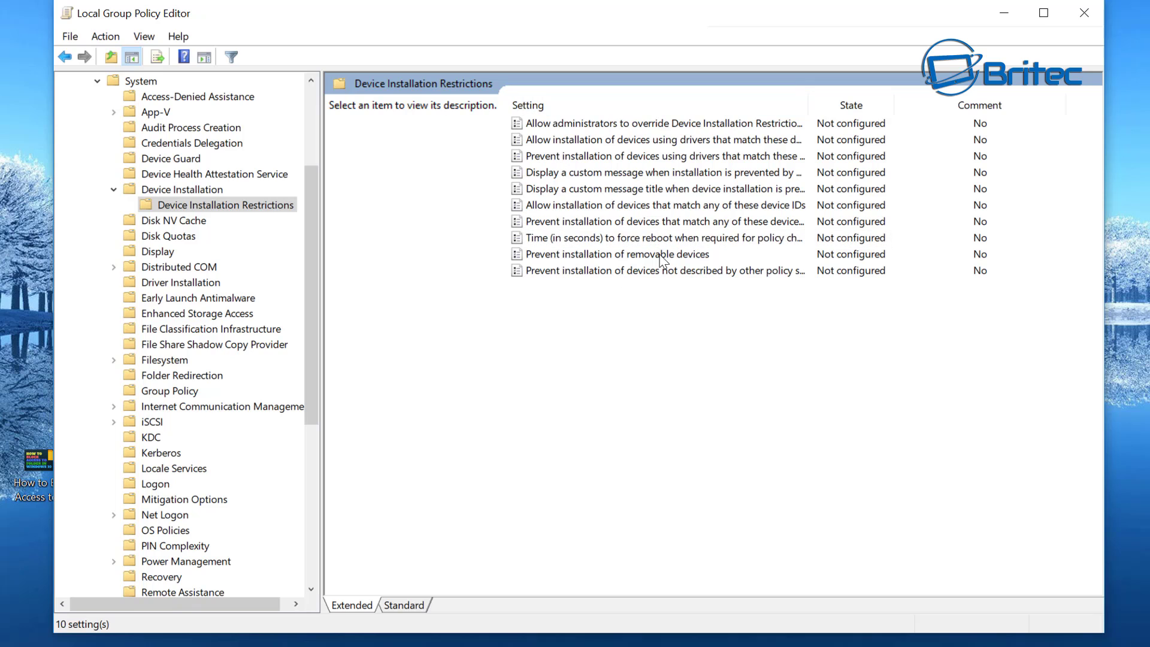
click(543, 277)
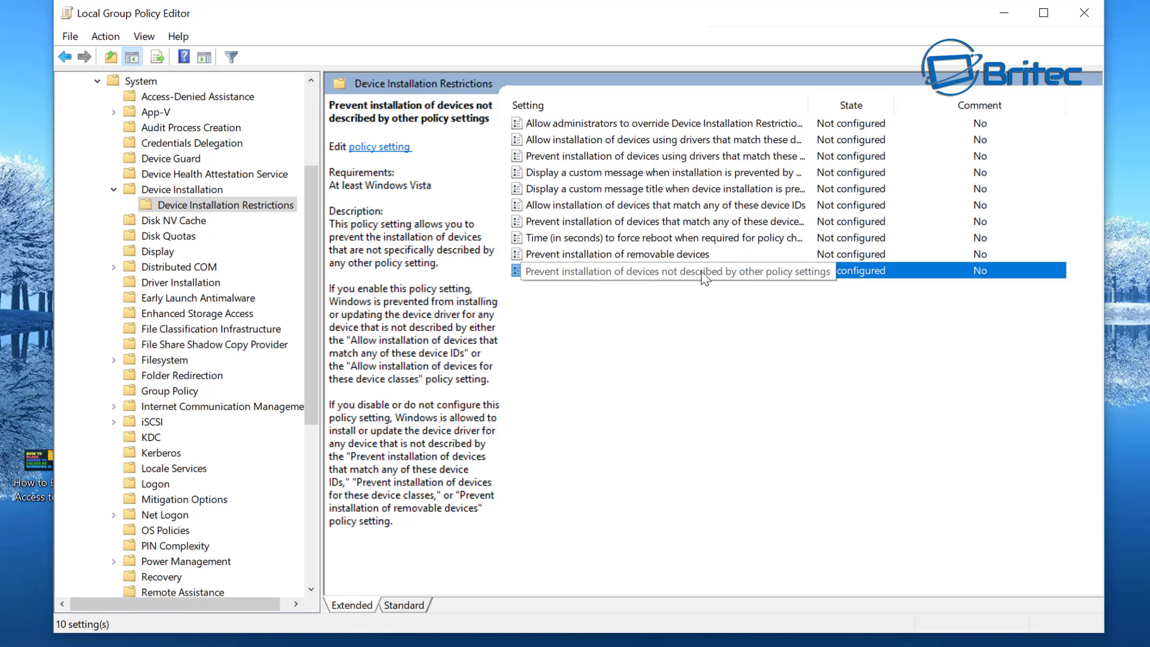
click(390, 151)
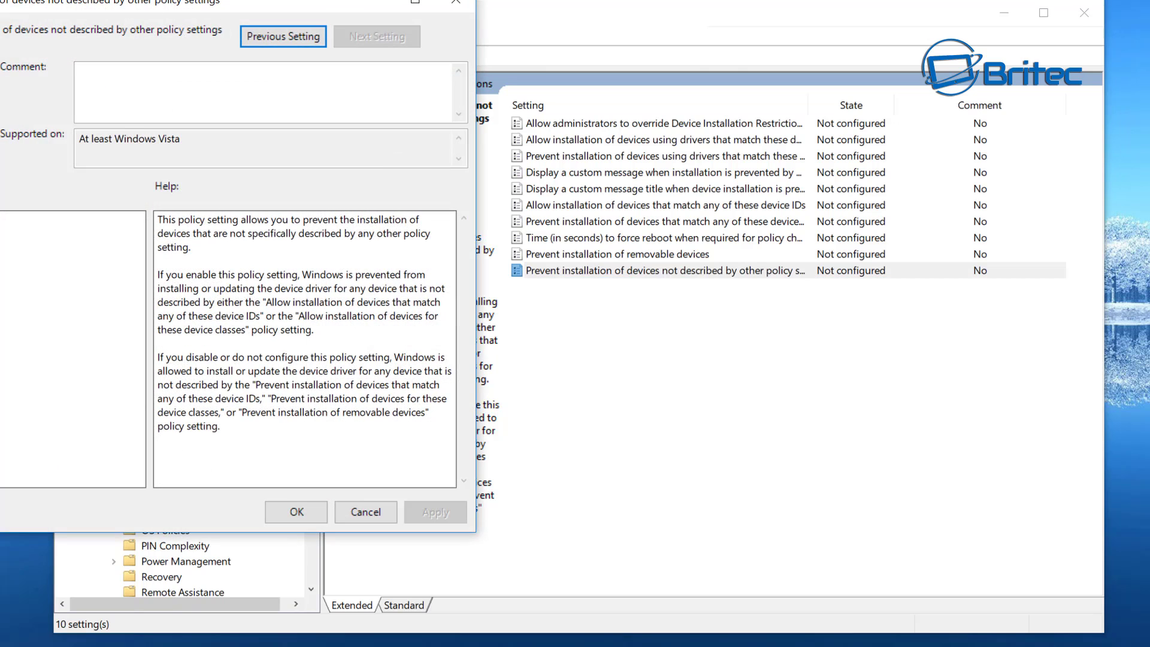
drag(127, 3, 555, 88)
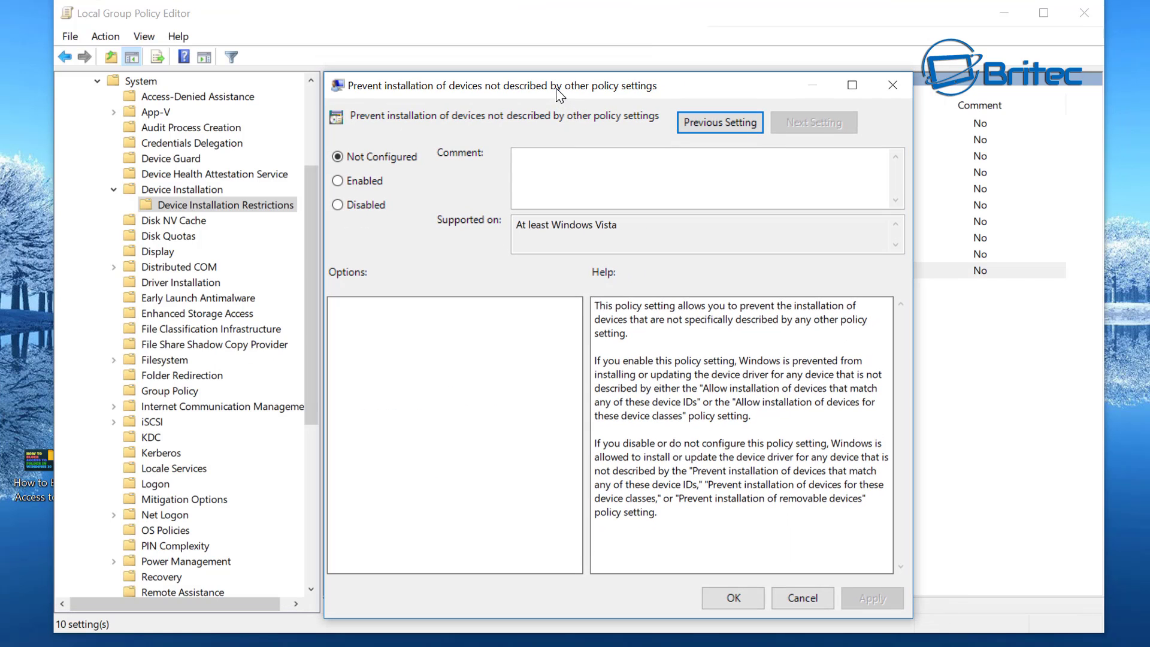
click(338, 181)
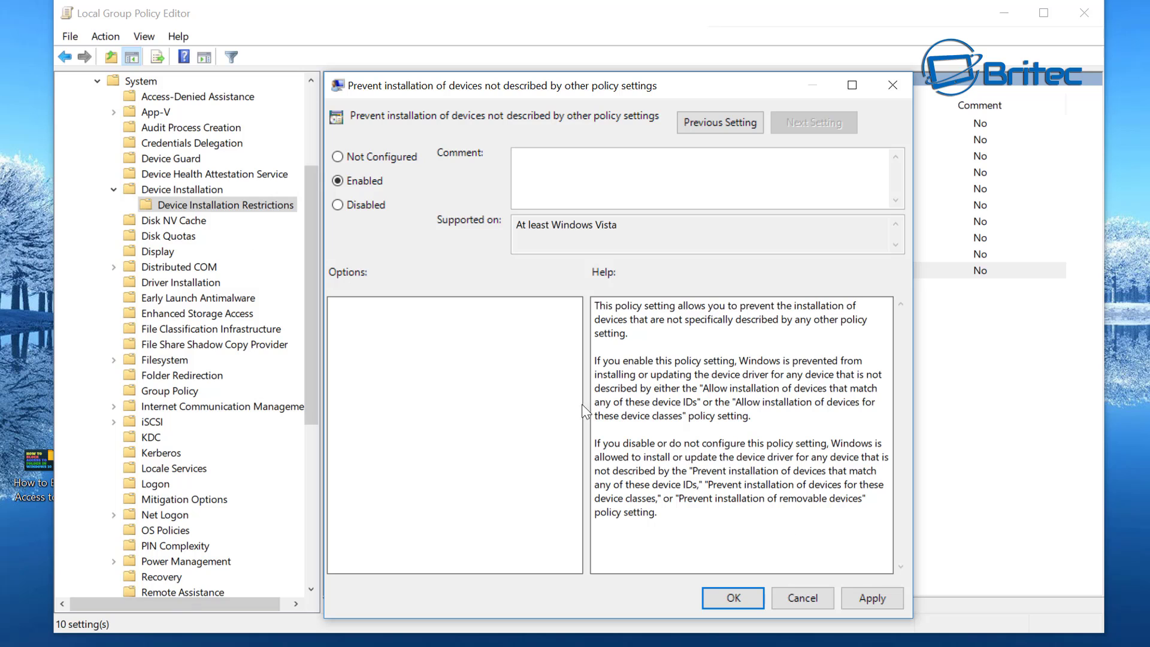
click(803, 598)
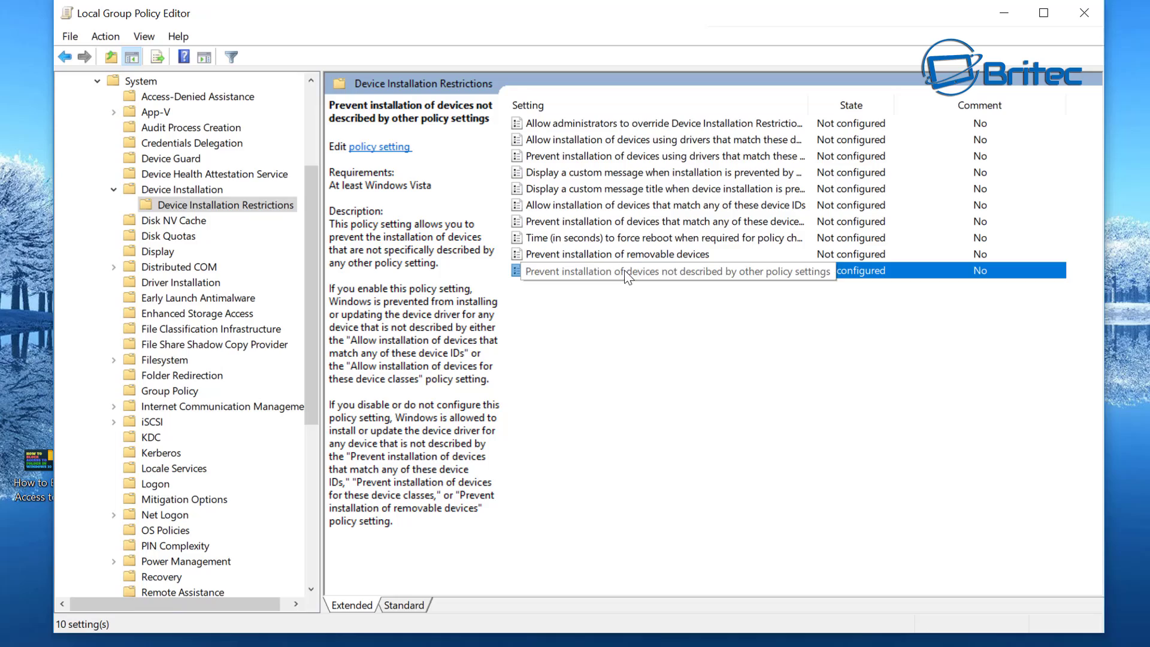
Step: Close the Local Group Policy Editor window
click(1087, 13)
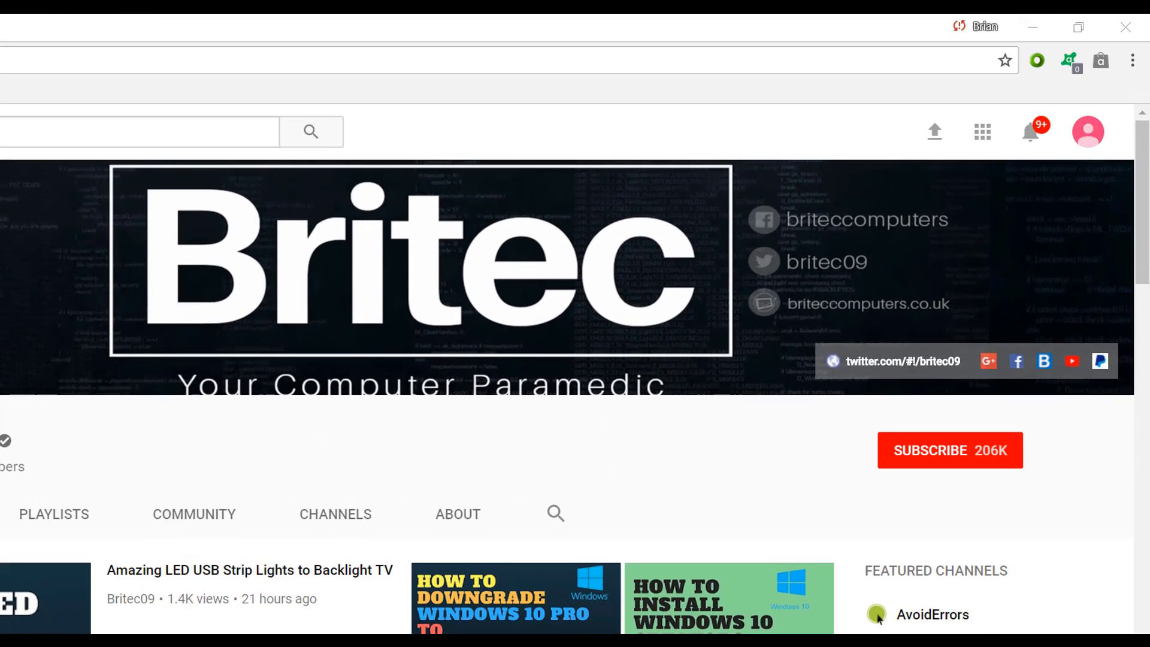
Step: Subscribe to the Britec channel on its YouTube page
click(965, 465)
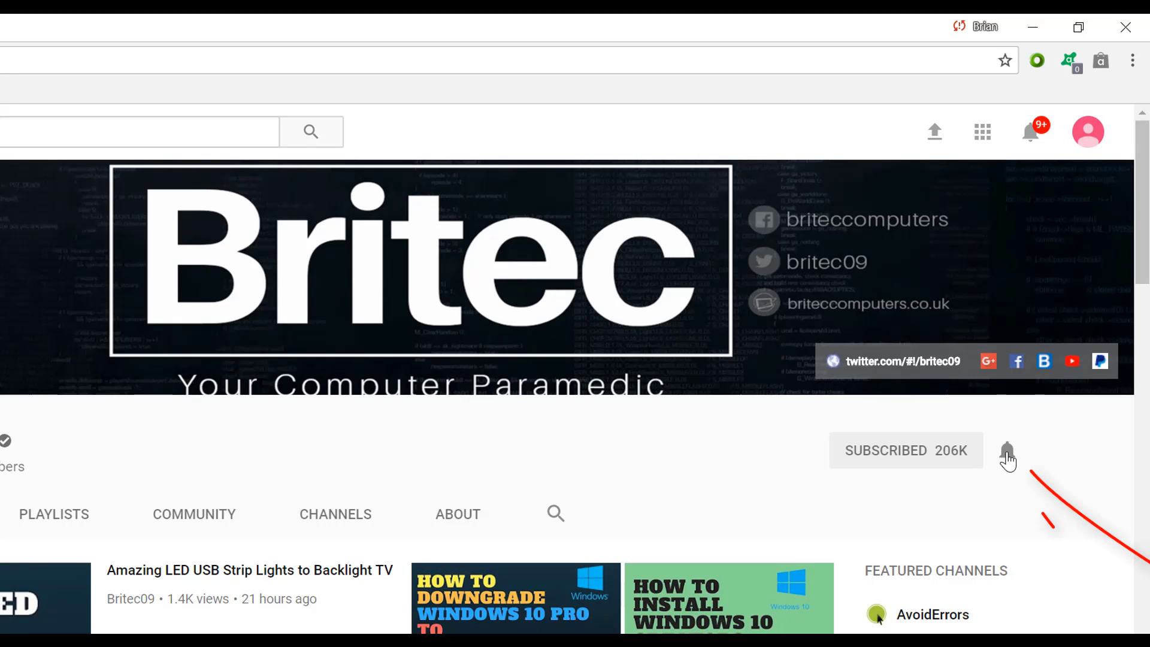